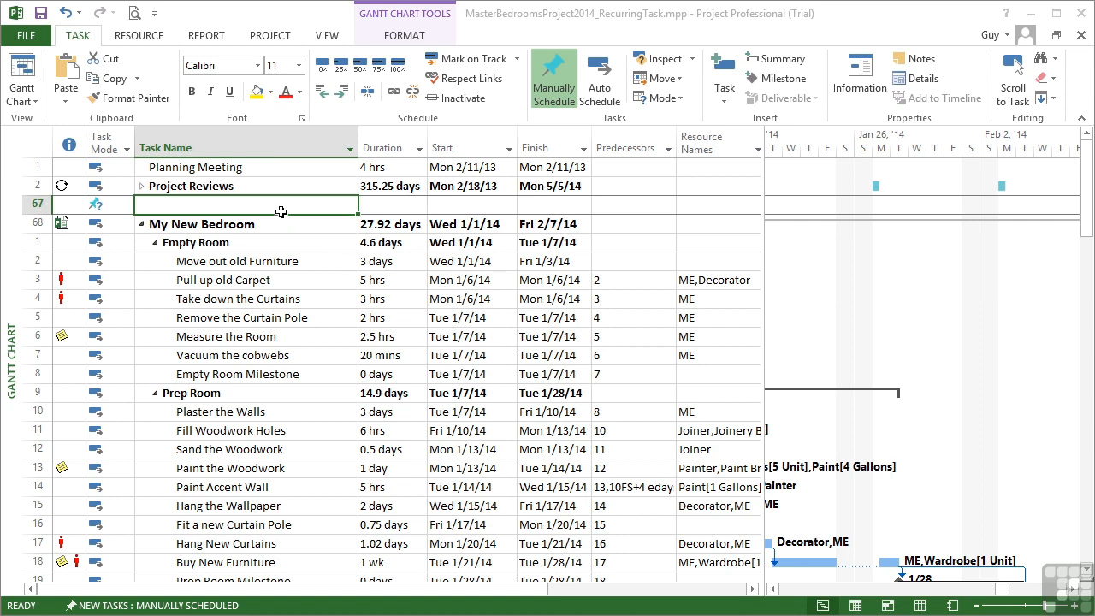
Set the Project Reviews recurring task to recur every 2 weeks and accept the rescheduling of all unstarted occurrences
left_click(269, 185)
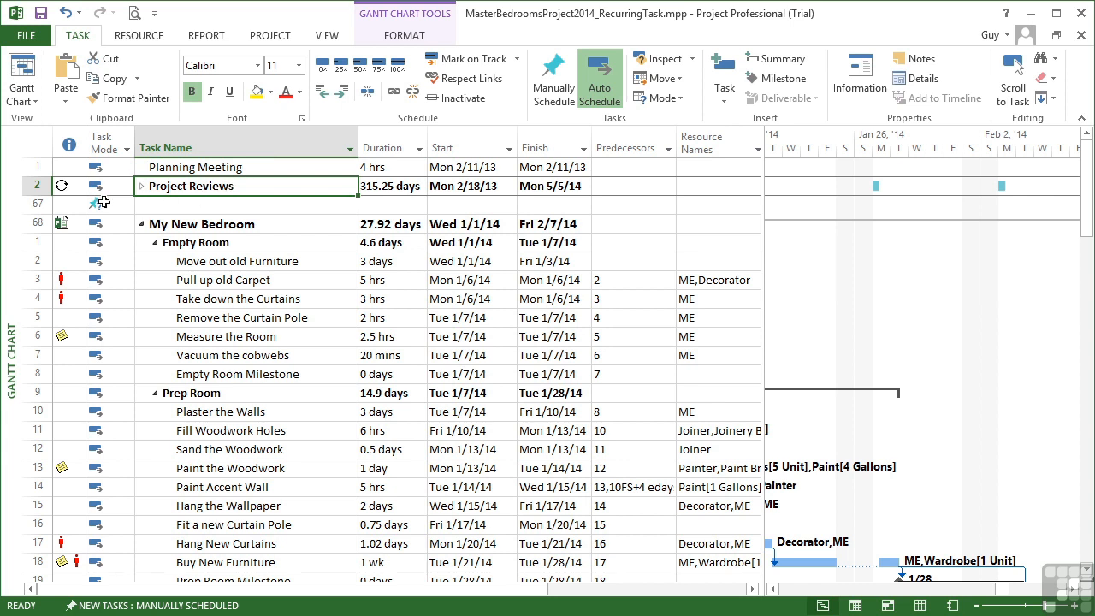
double_click(241, 188)
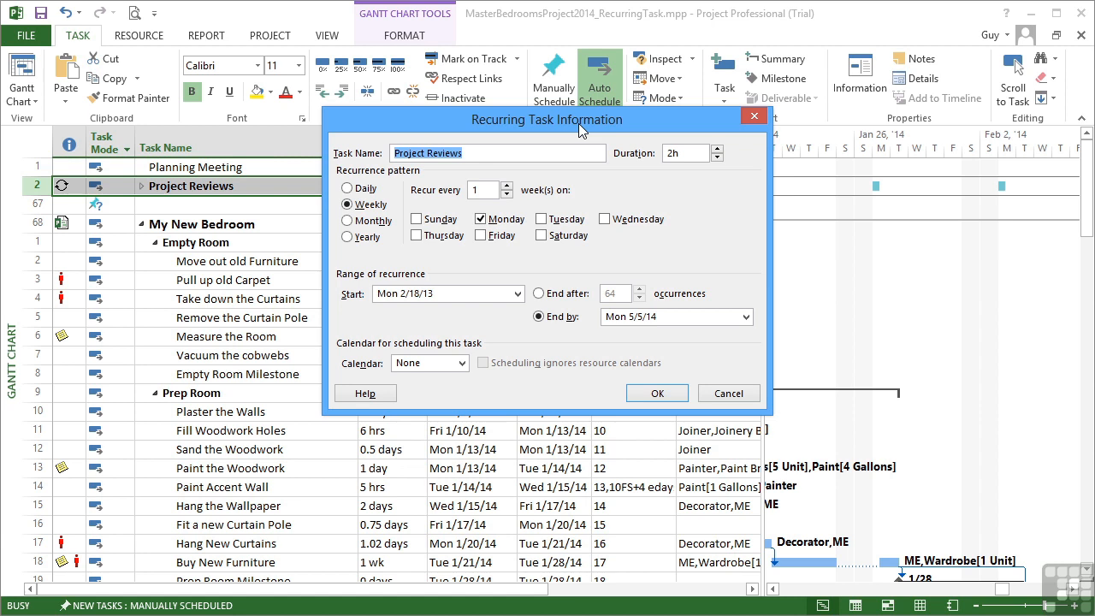
left_click(507, 185)
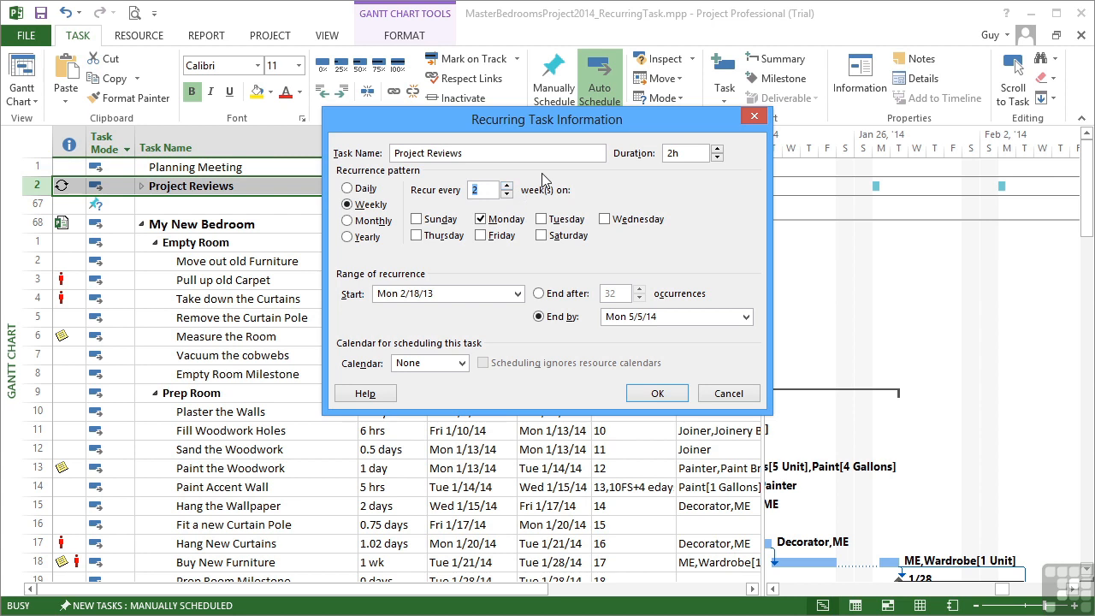
left_click(658, 395)
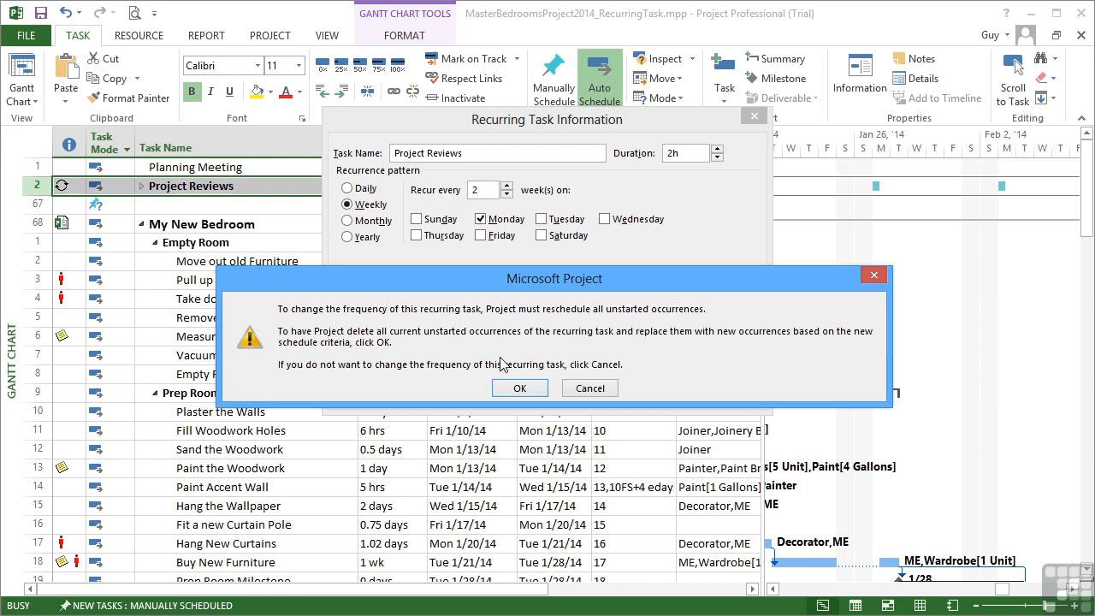
left_click(520, 390)
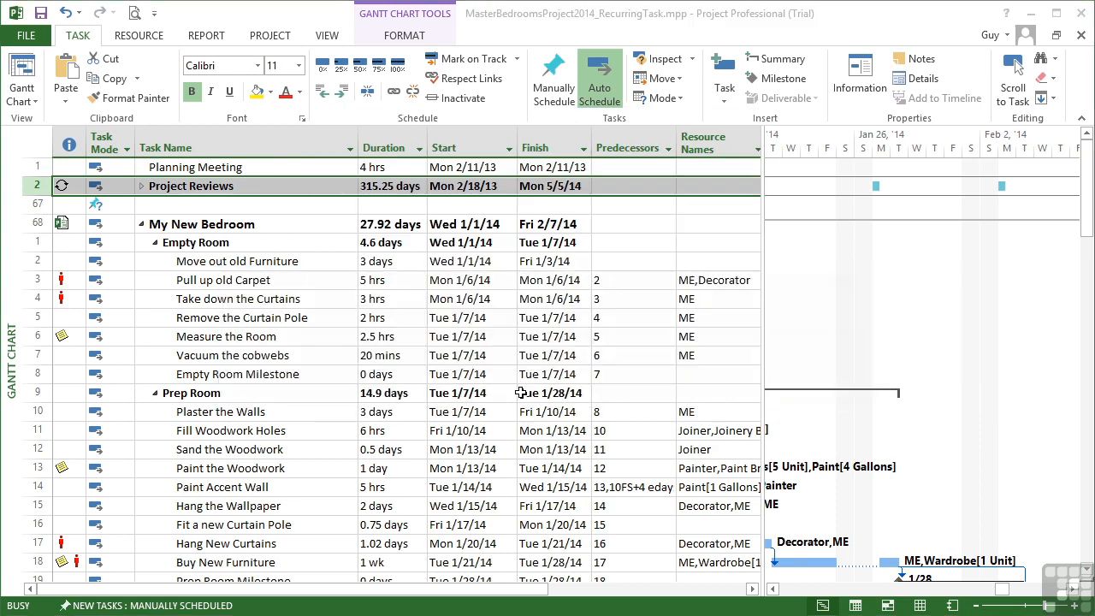
Review the rescheduled Project Reviews occurrences, then collapse them and inspect the rolled-up bars along the timeline
scroll(310, 299, "down", 6)
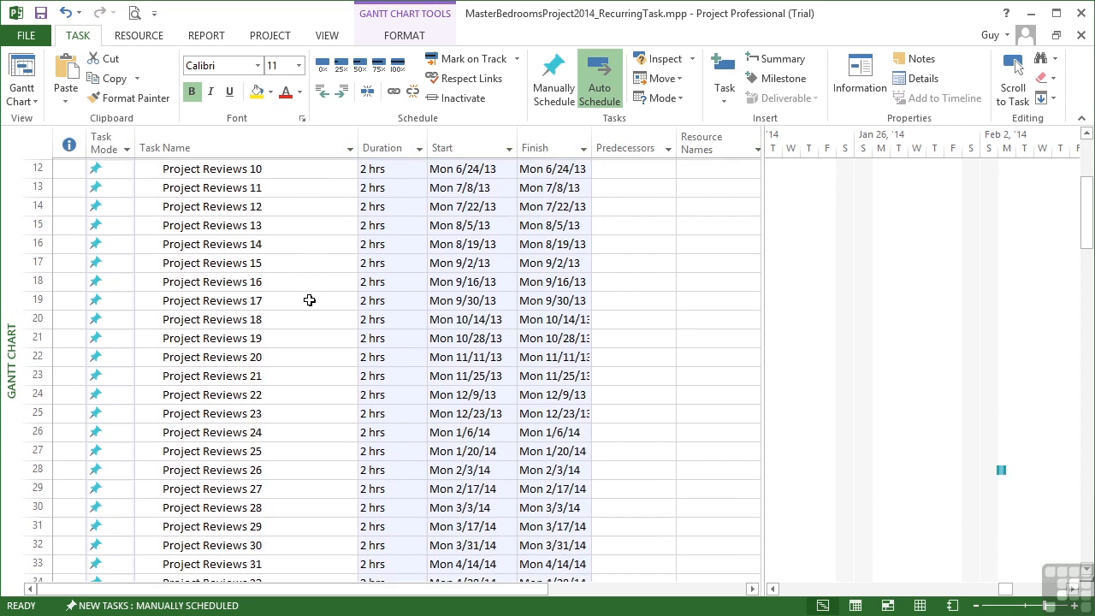
scroll(309, 300, "up", 6)
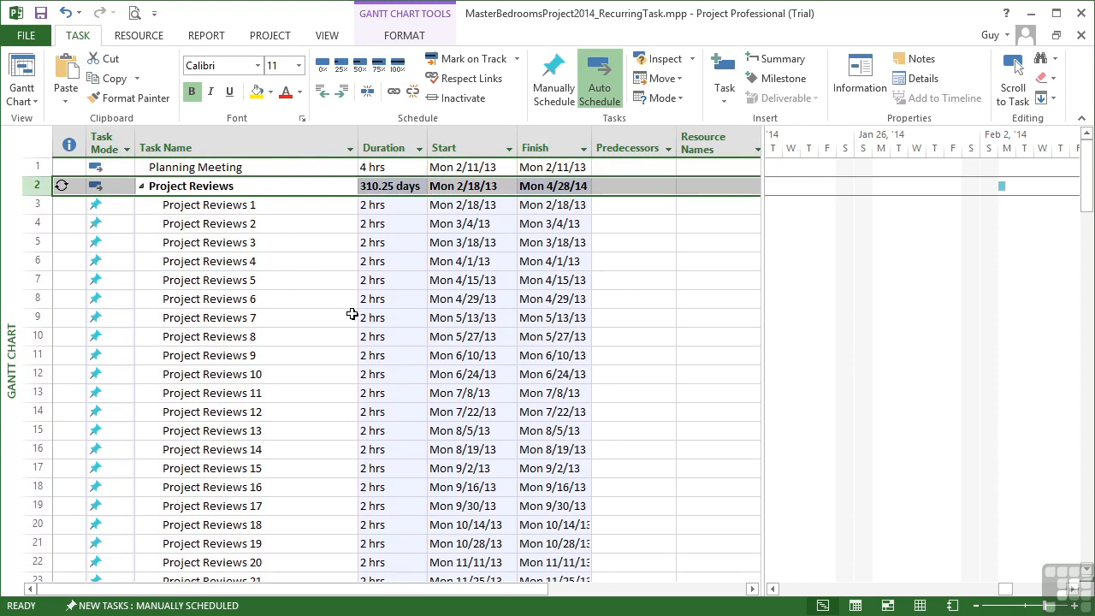
left_click(141, 187)
left_click(141, 186)
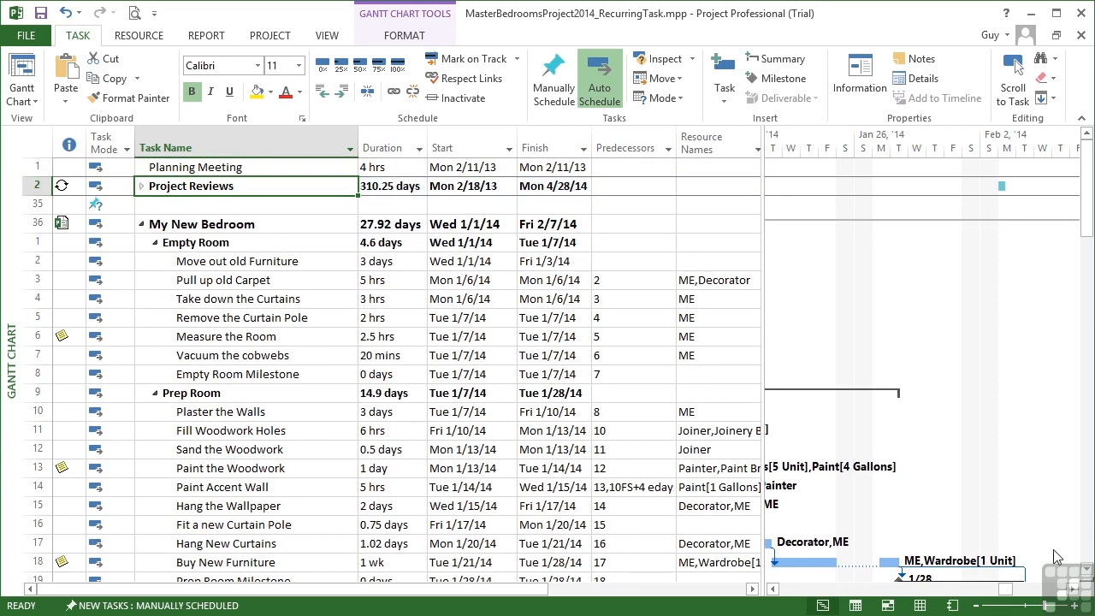
left_click(1072, 589)
left_click_drag(1071, 589, 1072, 589)
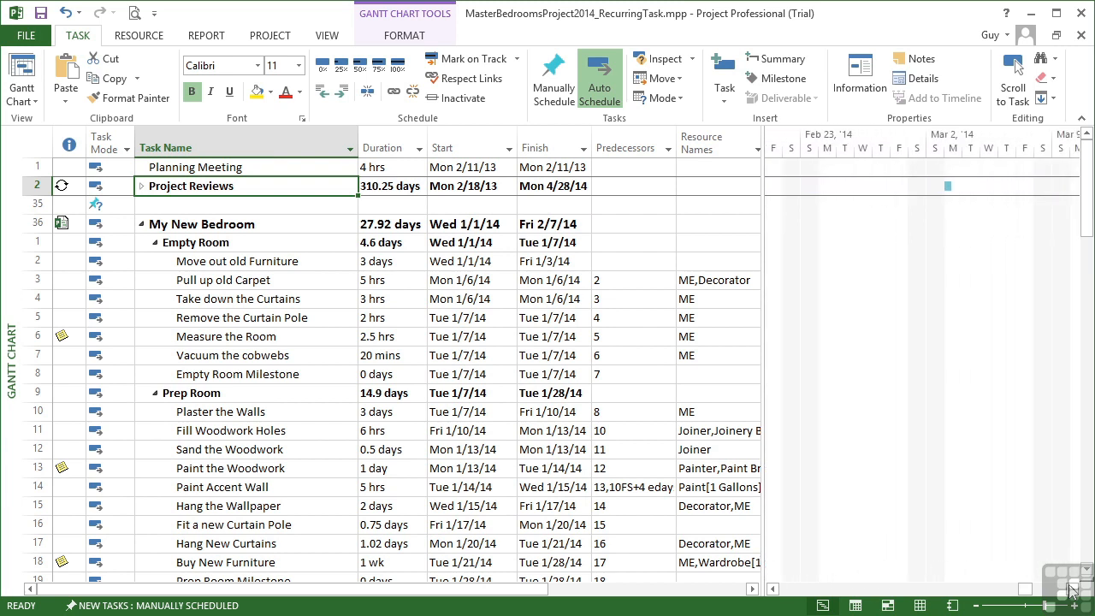
Expand Project Reviews, locate the bar of the 8/5/13 occurrence, Project Reviews 13, and delete that occurrence
left_click(142, 188)
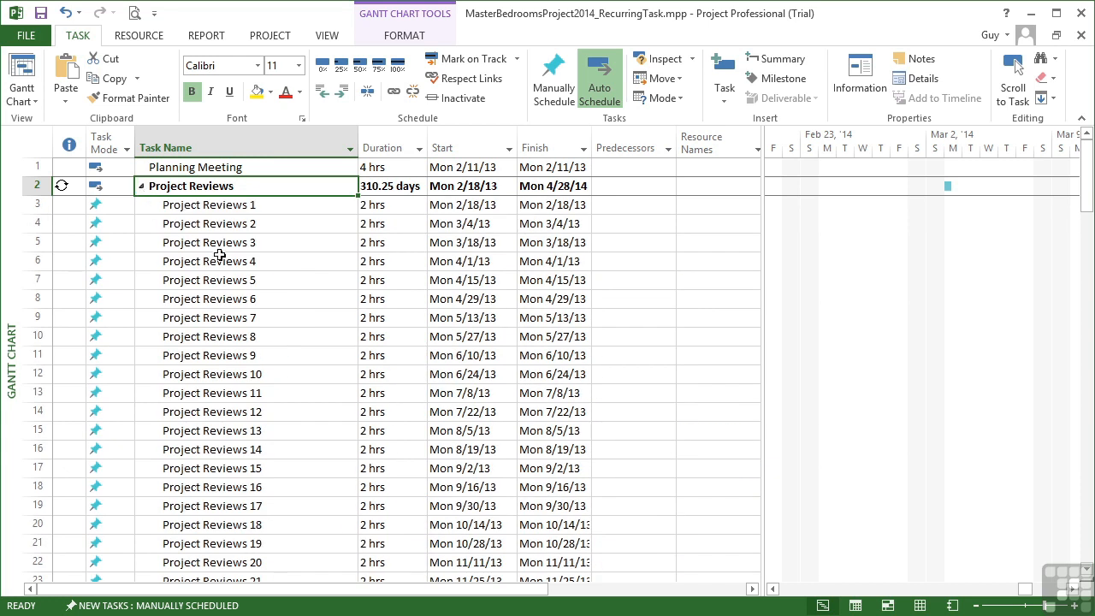
scroll(483, 404, "down", 2)
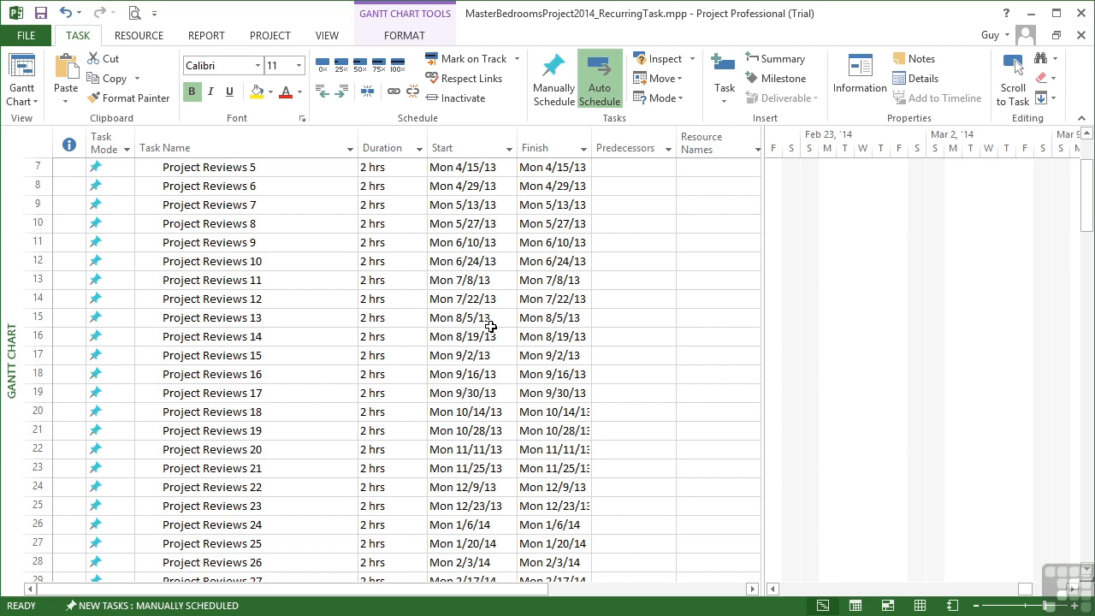
left_click(40, 317)
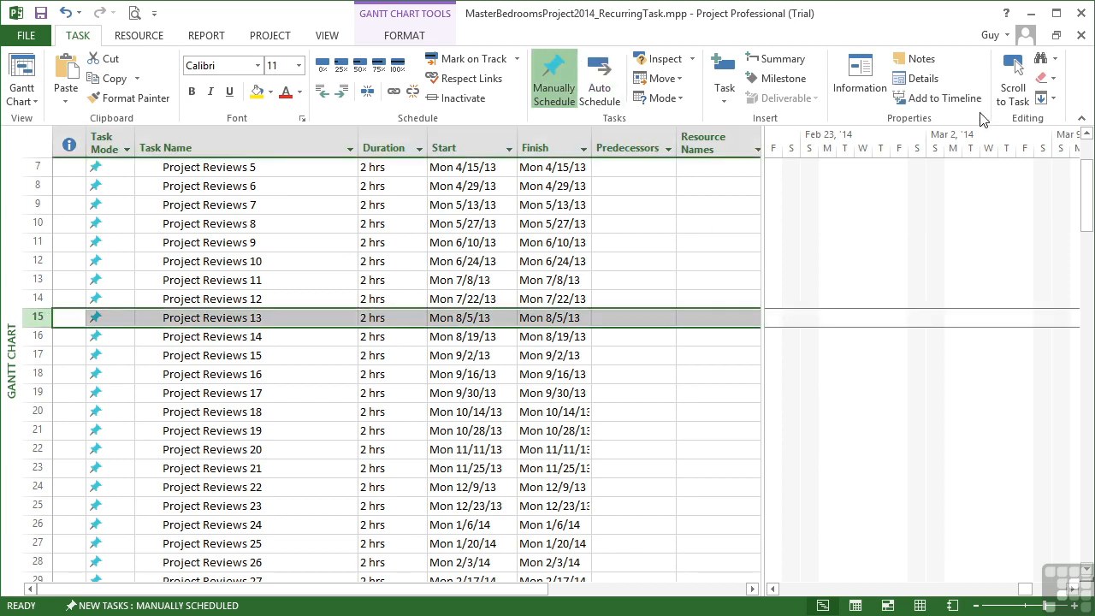
left_click(1007, 89)
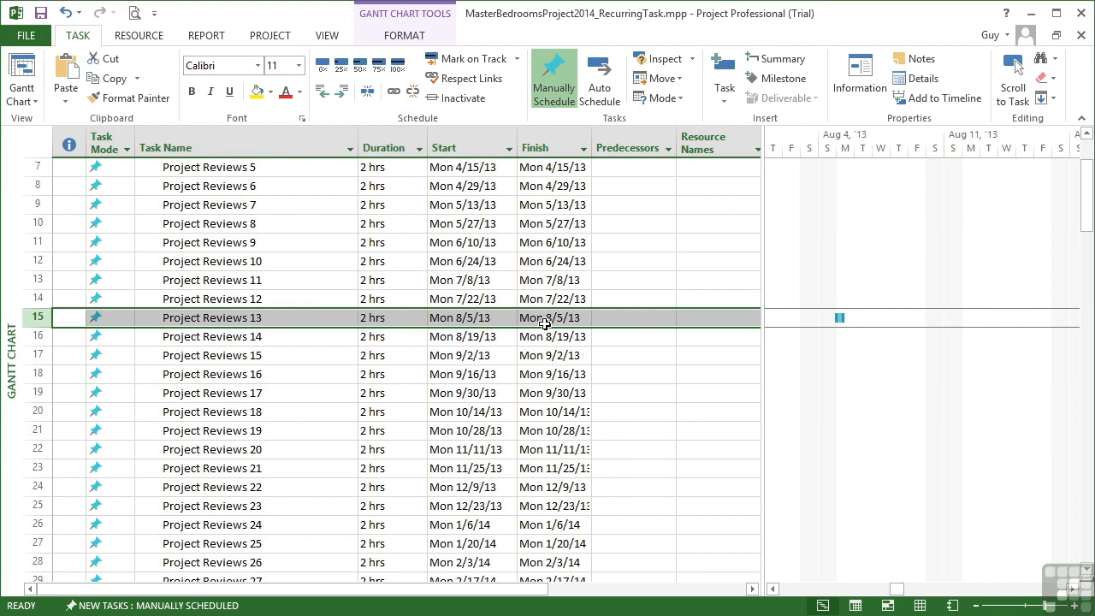
key("Delete")
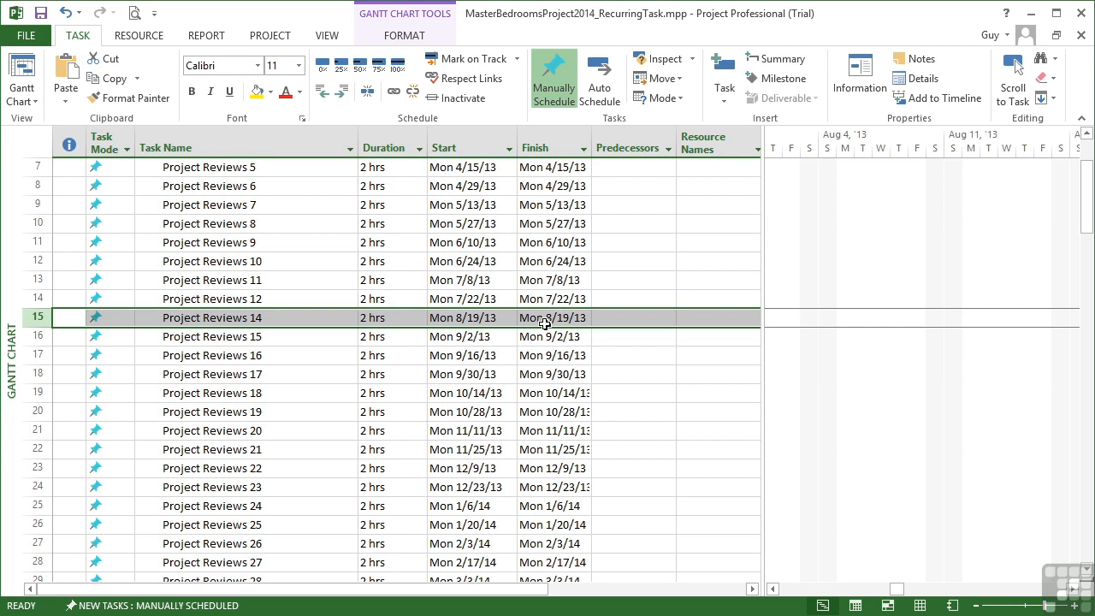
Inspect the Gantt bars of Project Reviews 12 and 14, the occurrences on either side of the deleted one
scroll(544, 323, "up", 2)
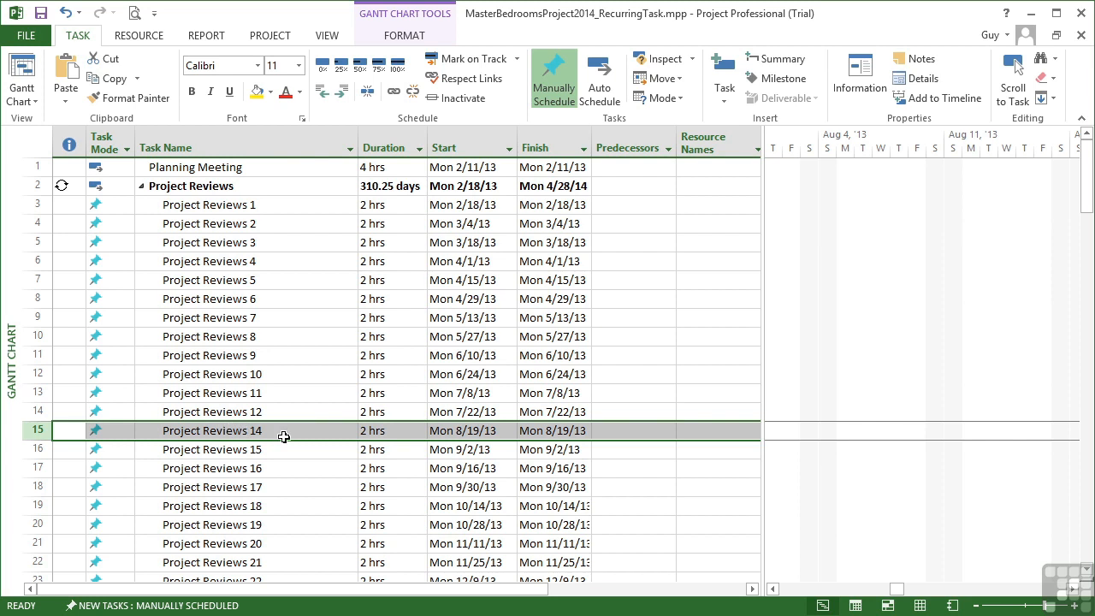
left_click(462, 411)
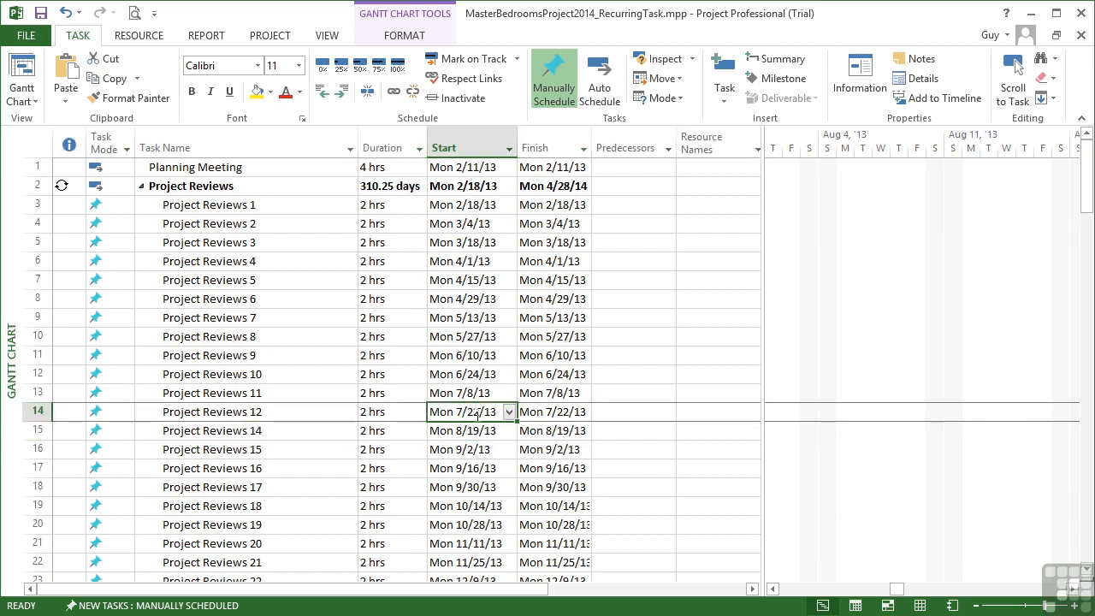
left_click(1014, 85)
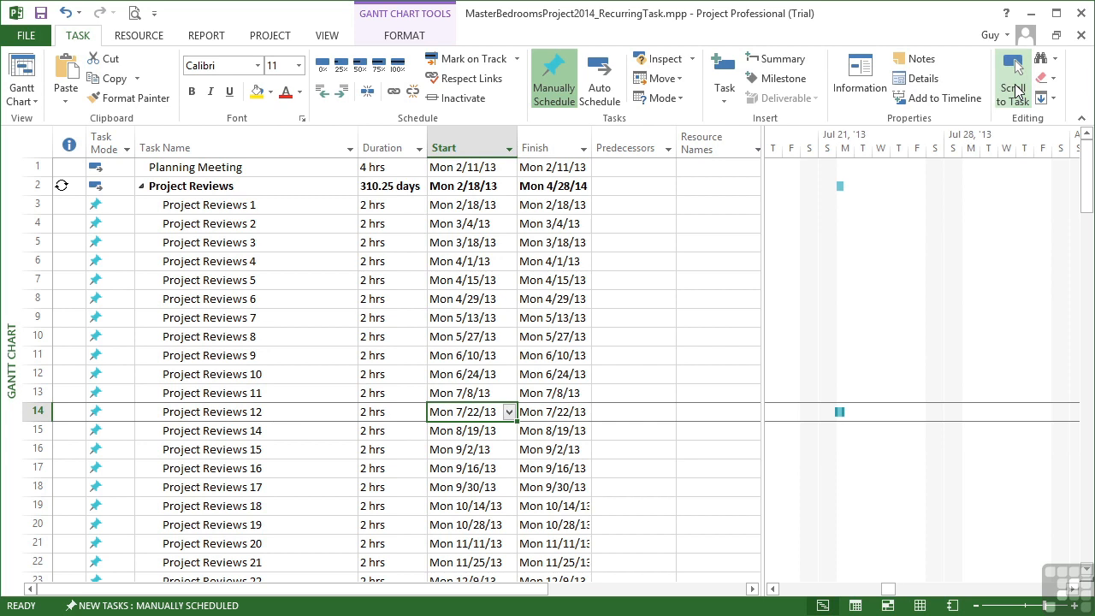
left_click(466, 432)
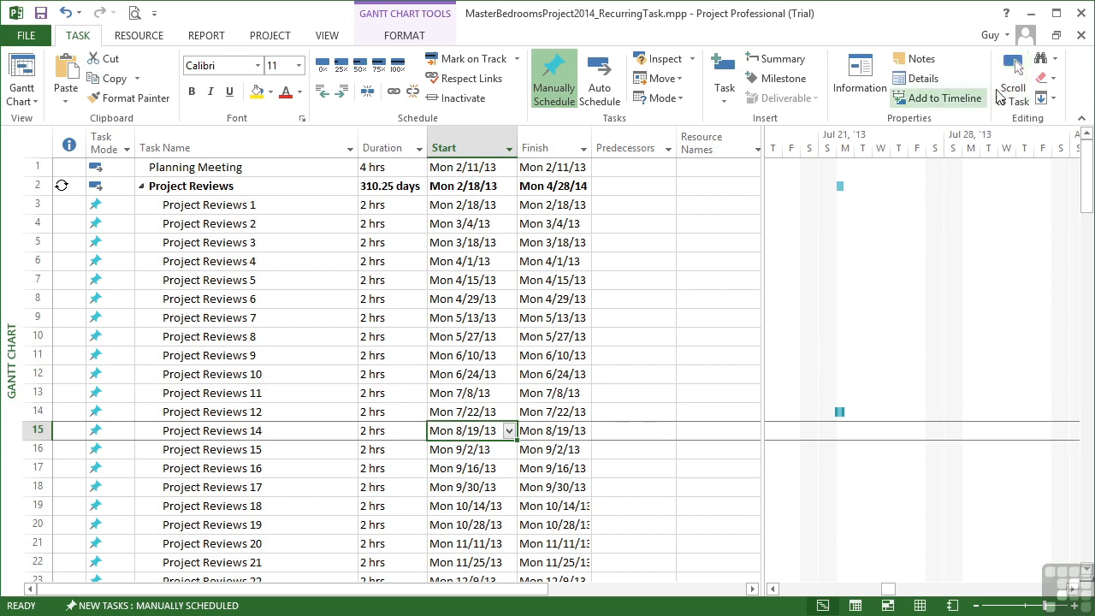
left_click(1010, 91)
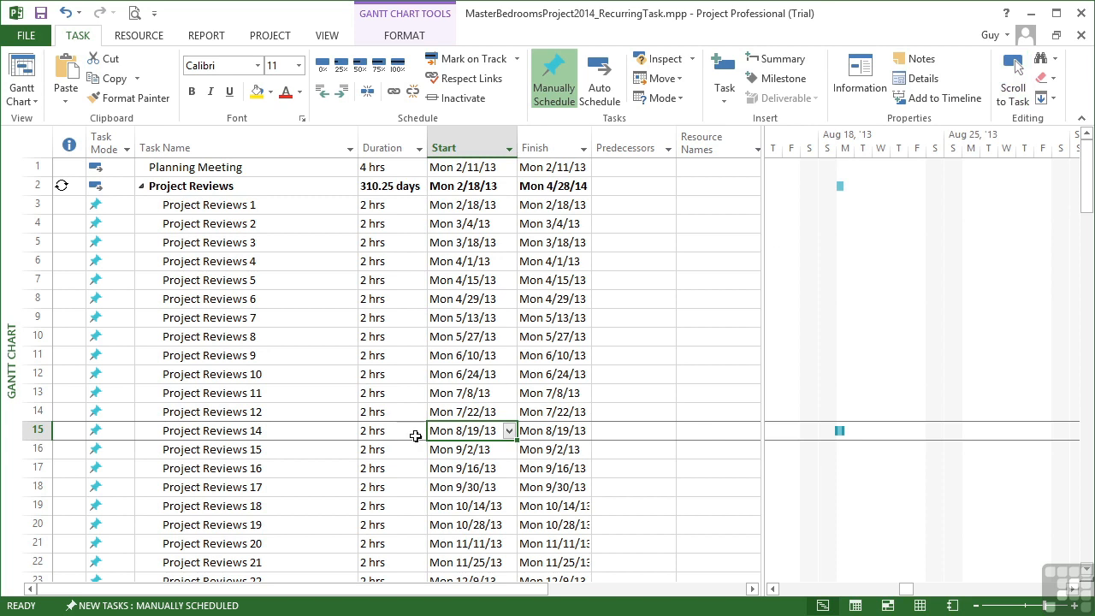
Set the start date of Project Reviews 15 to September 3, 2013 and check its bar in the Gantt chart
scroll(411, 432, "down", 2)
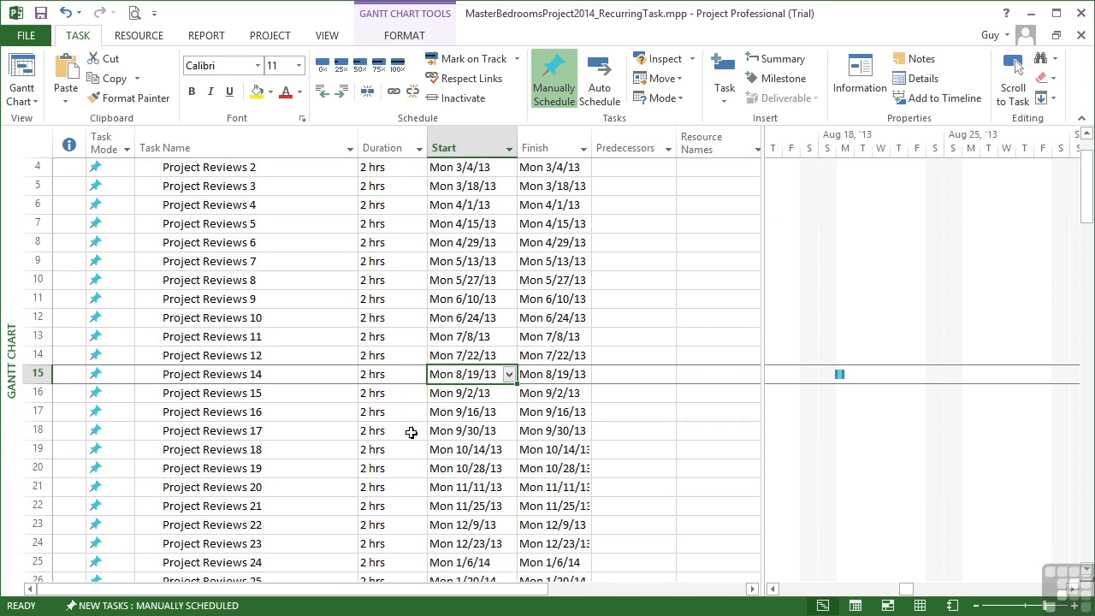
scroll(411, 432, "down", 1)
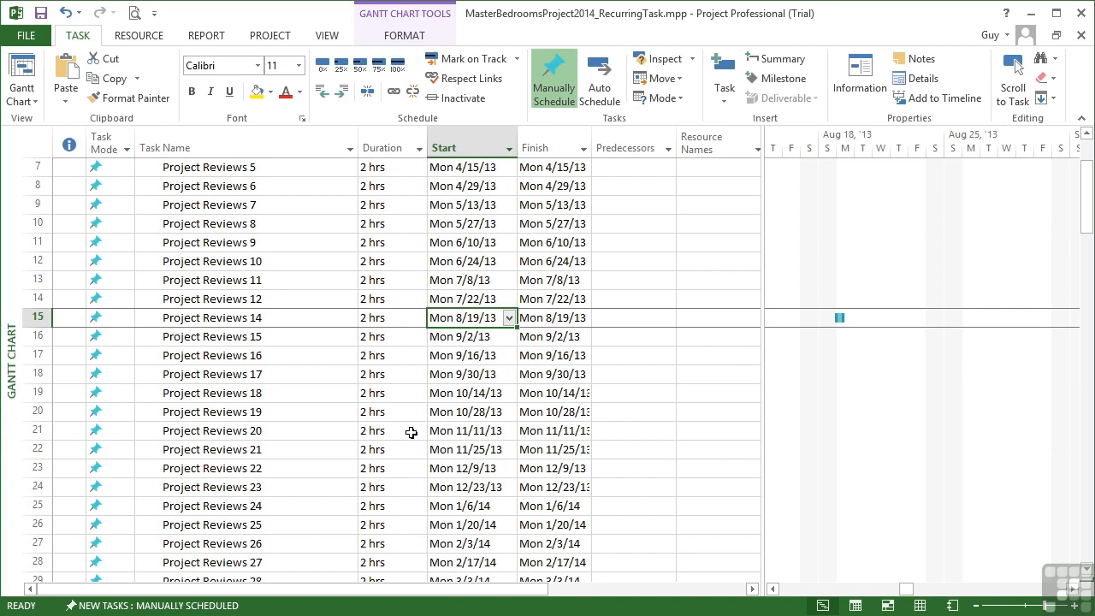
left_click(492, 338)
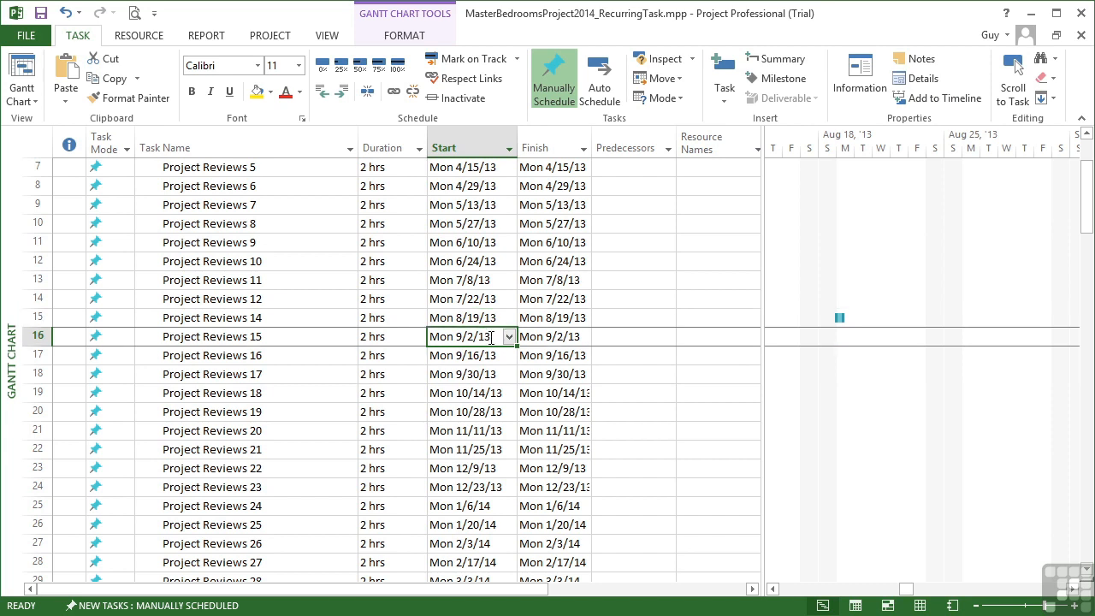
left_click(509, 337)
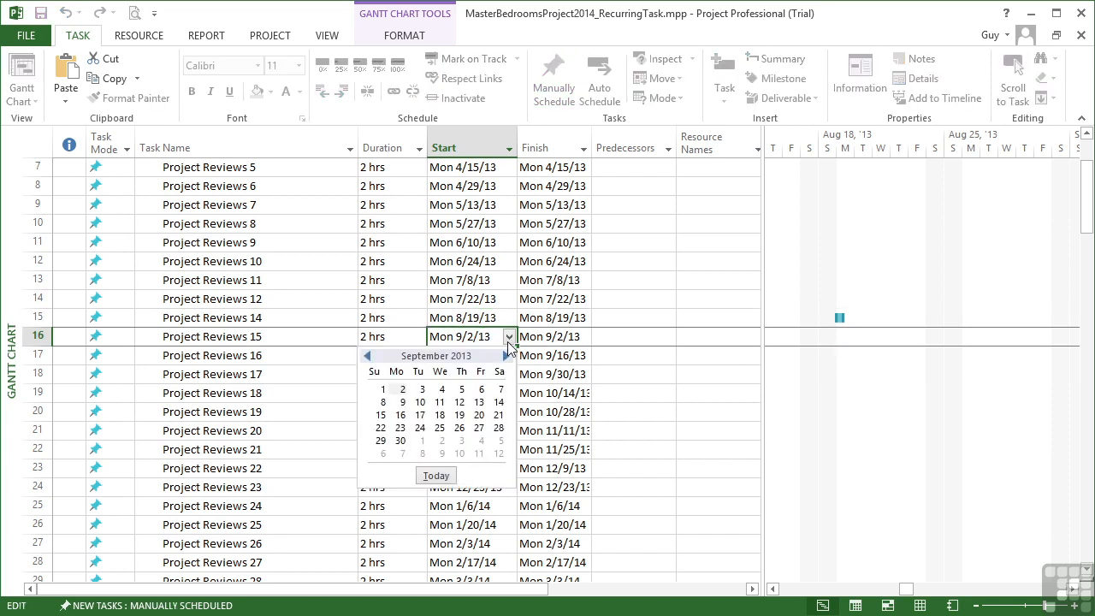
left_click(423, 390)
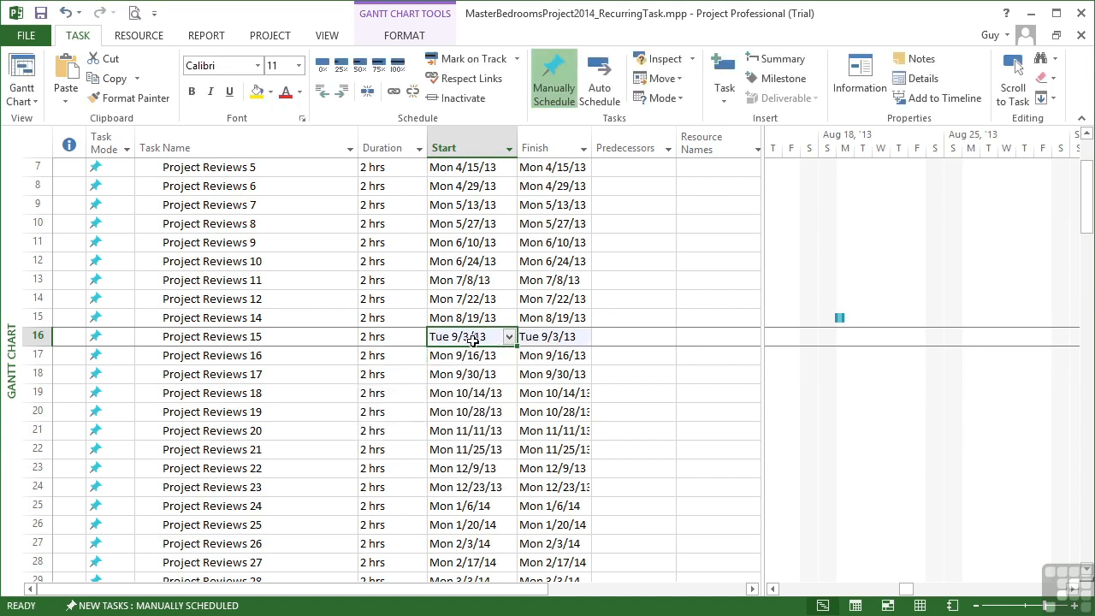
left_click(611, 337)
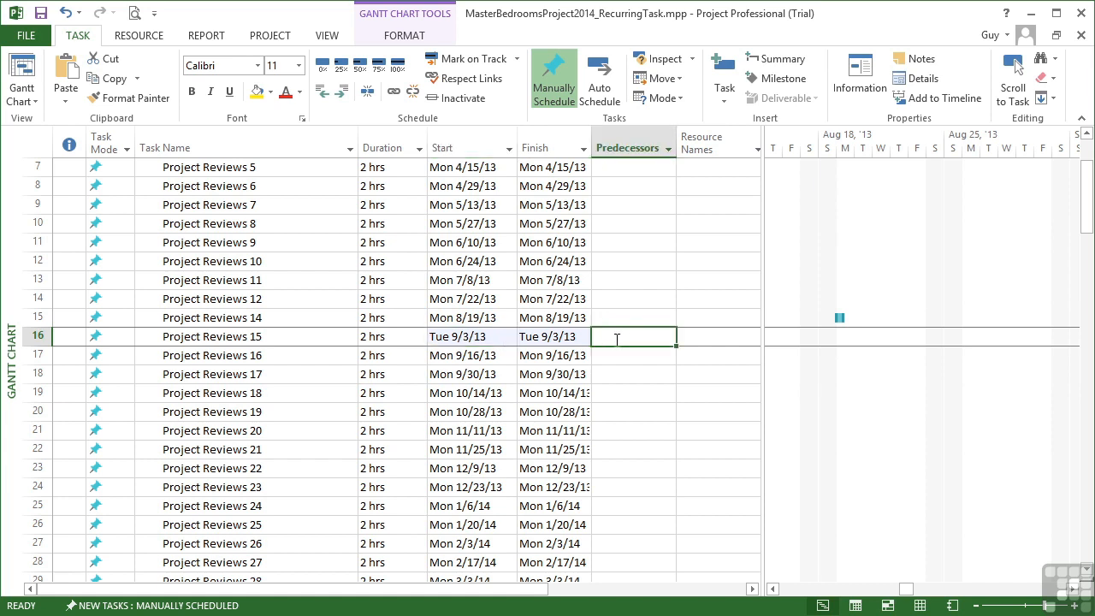
left_click(1015, 92)
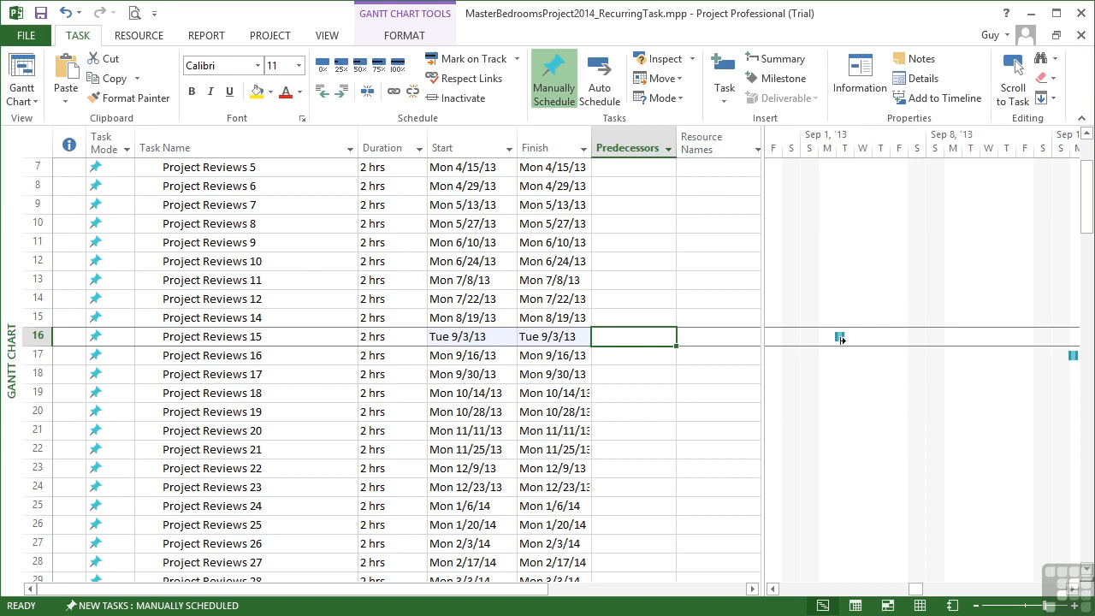
Select all occurrences from Project Reviews 1 to 32 and choose ME as their first resource in the shared task information
scroll(656, 309, "up", 2)
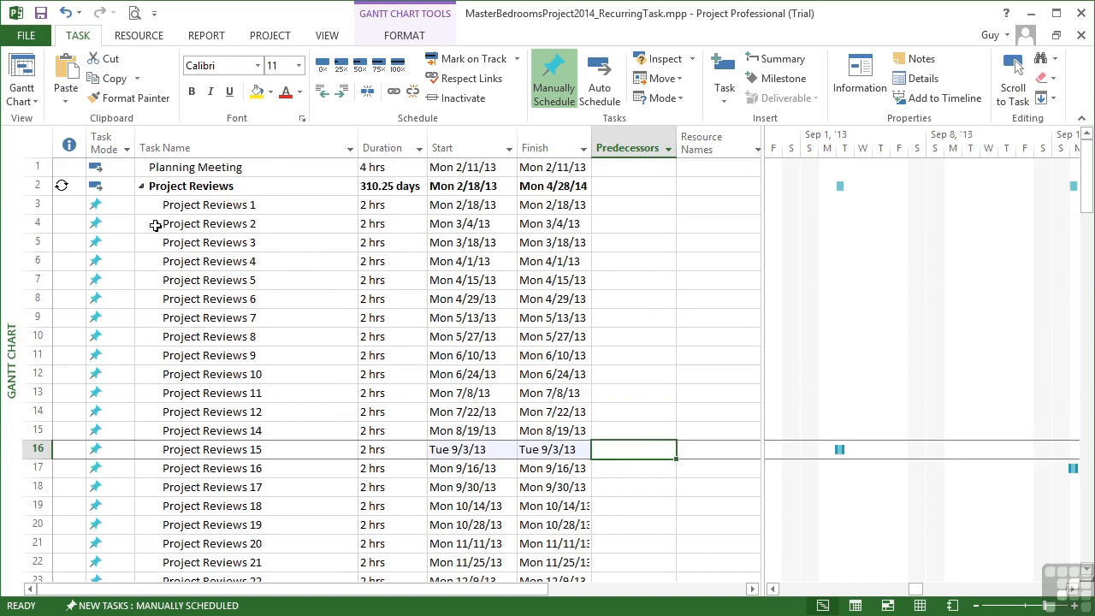
left_click(696, 205)
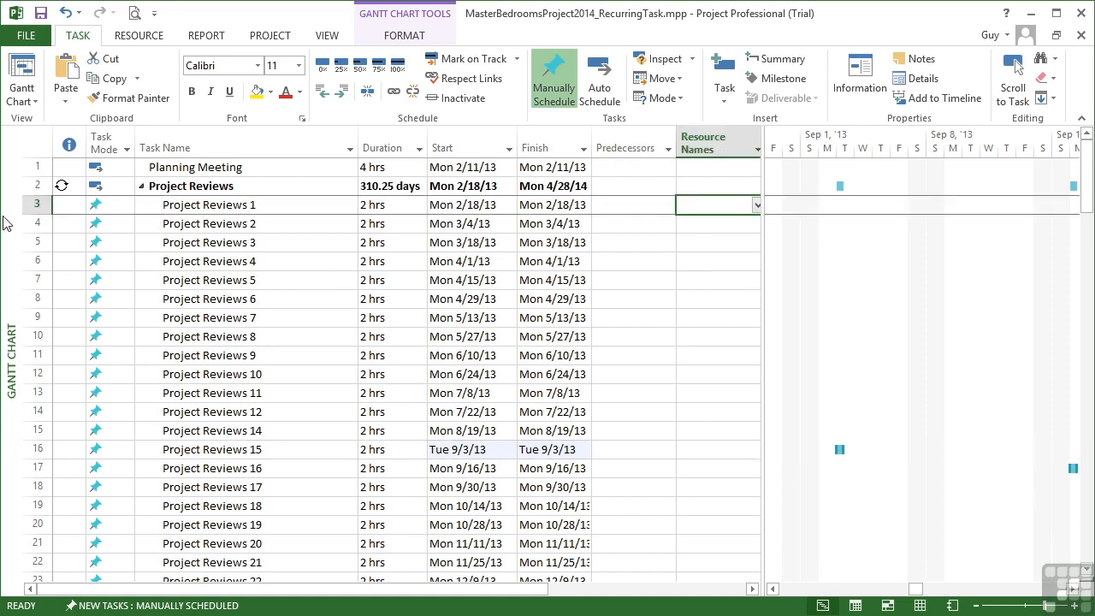
left_click(31, 204)
scroll(103, 319, "down", 5)
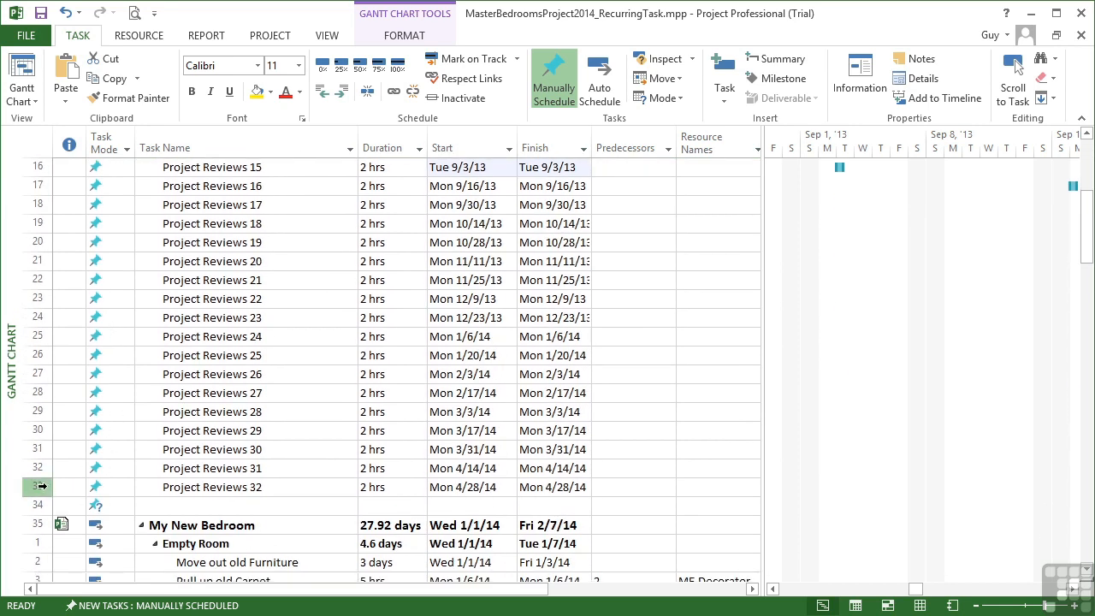
left_click(41, 486, "shift")
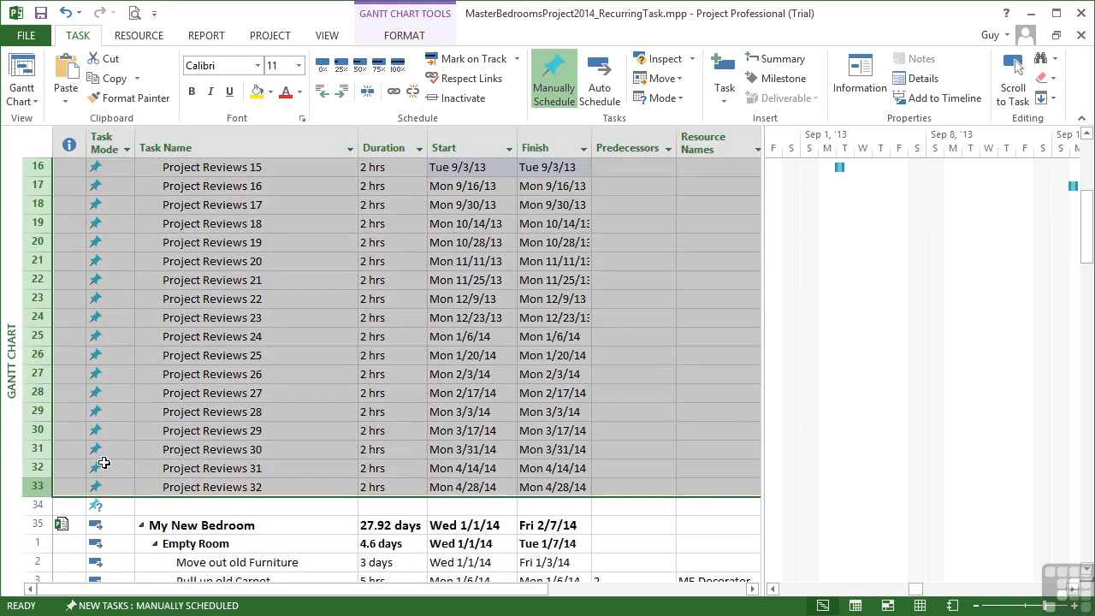
left_click(846, 90)
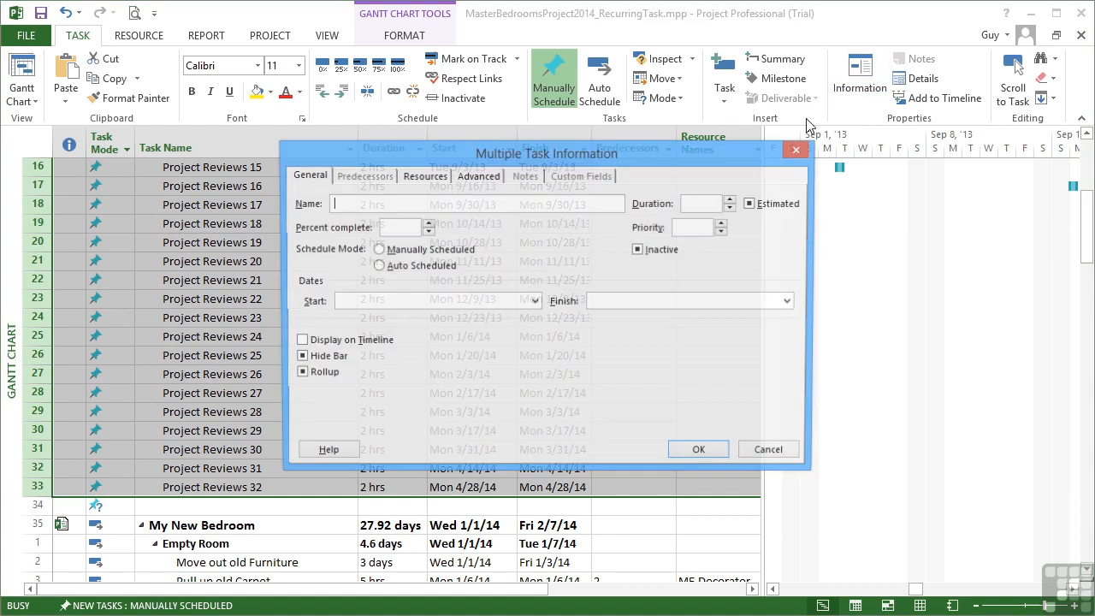
left_click(490, 257)
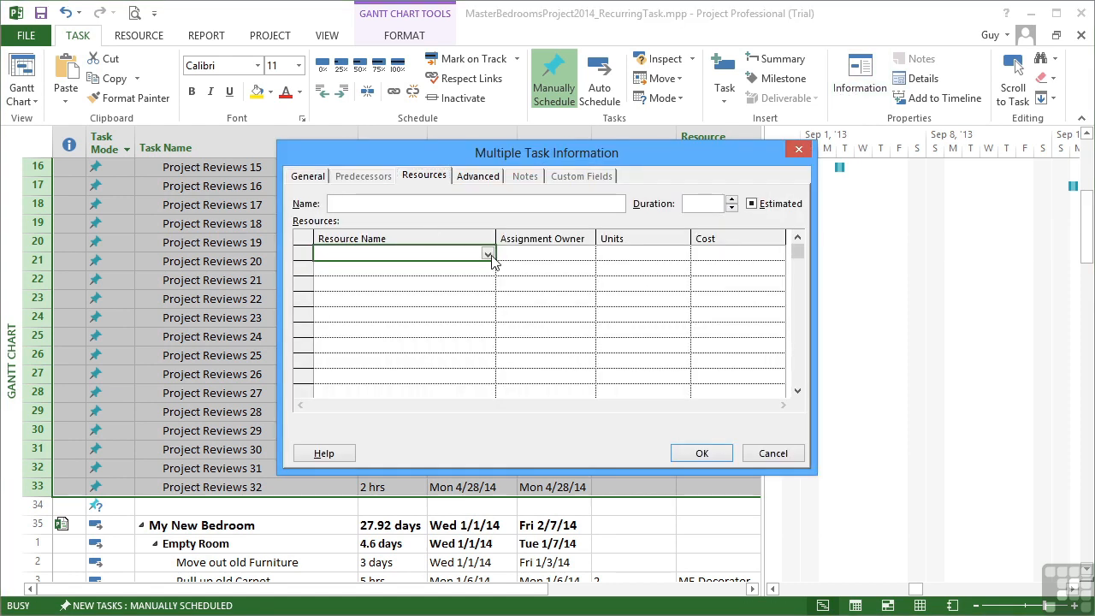
left_click(486, 254)
left_click(408, 271)
left_click(486, 254)
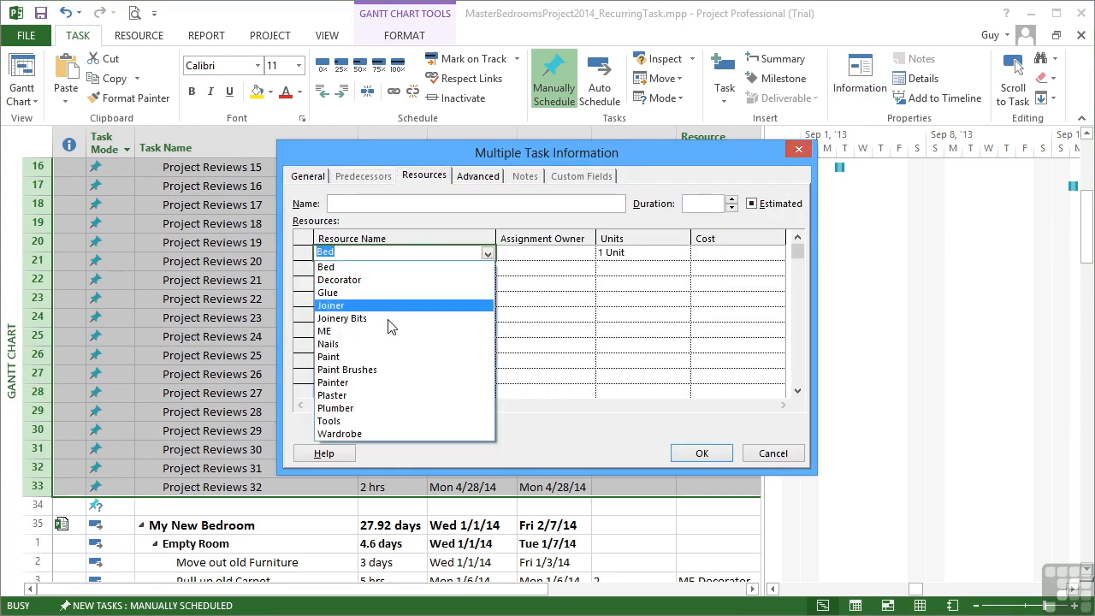
left_click(379, 333)
Add Decorator and Joiner as further resources for the selected Project Reviews occurrences and apply the assignments
left_click(488, 268)
left_click(487, 268)
left_click(410, 295)
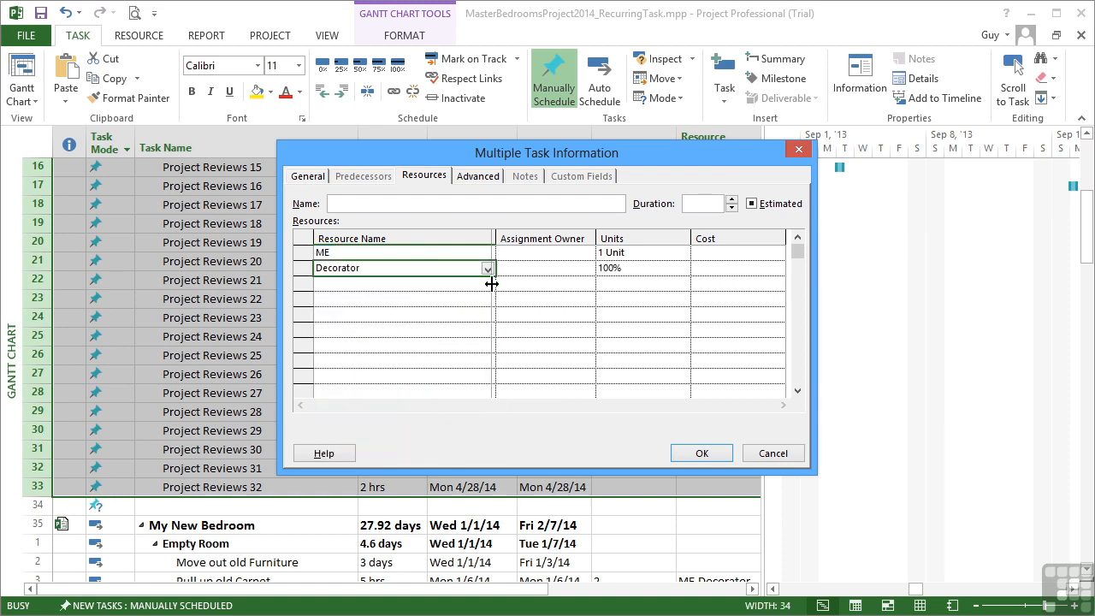
left_click(488, 284)
left_click(488, 286)
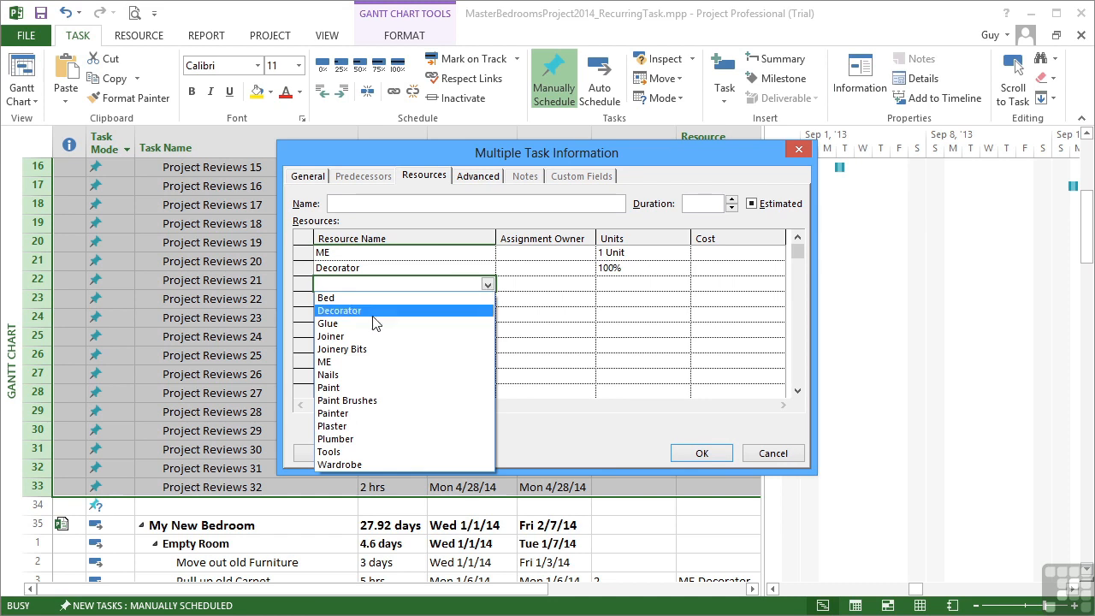
left_click(350, 338)
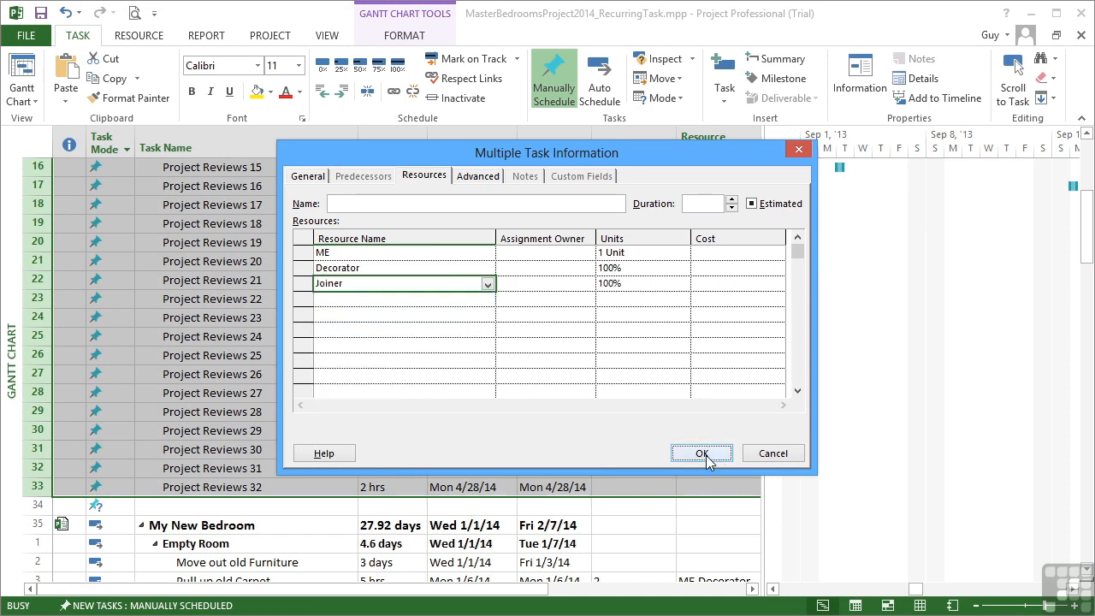
left_click(702, 452)
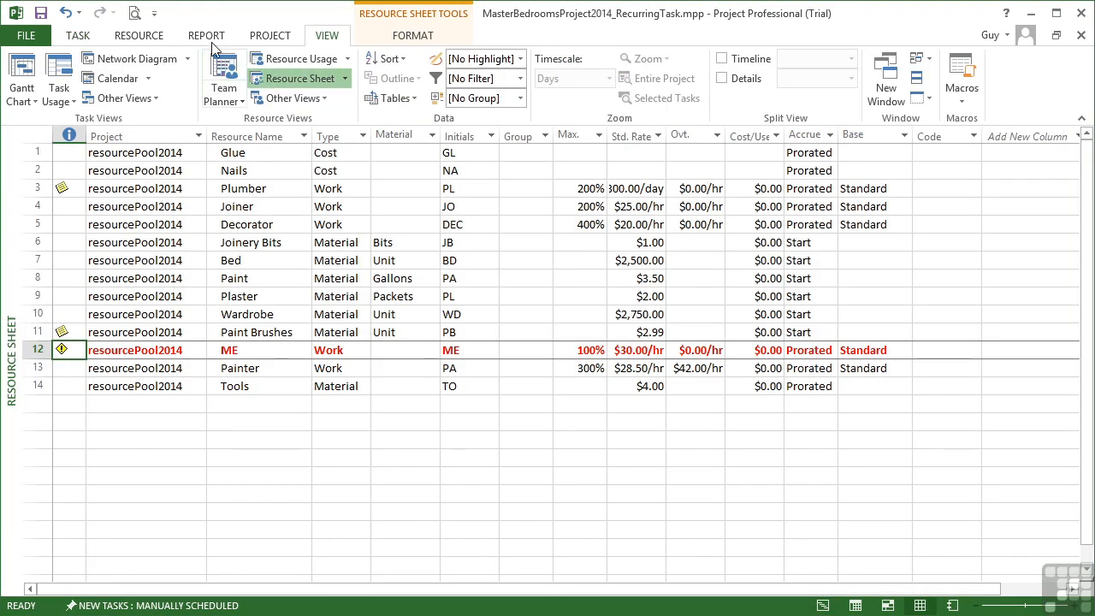
Level the overallocated ME resource from the resource sheet
left_click(152, 35)
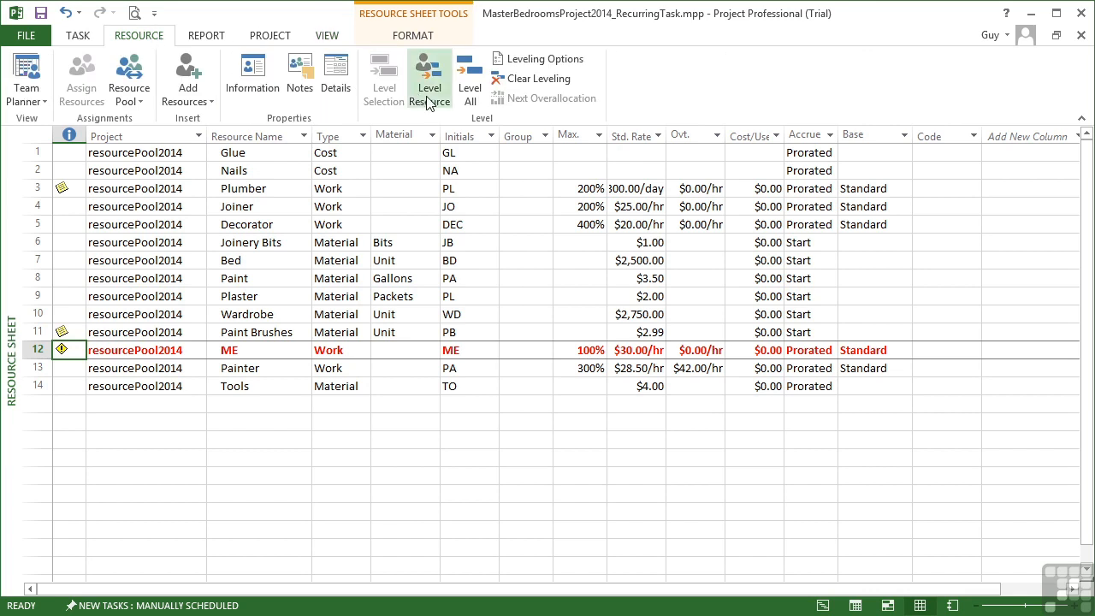
left_click(428, 90)
left_click(488, 347)
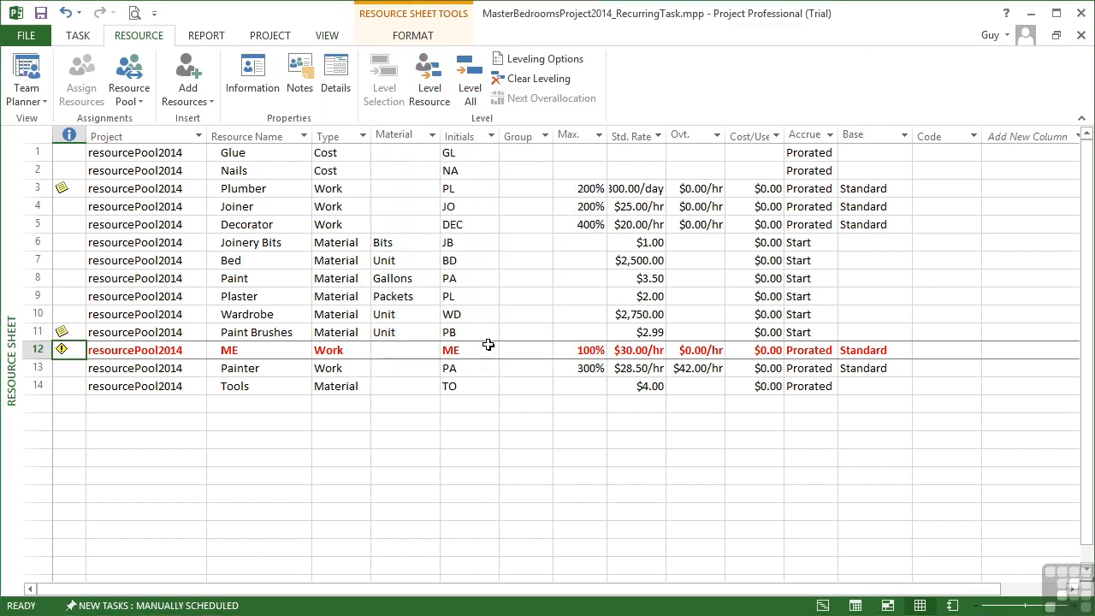